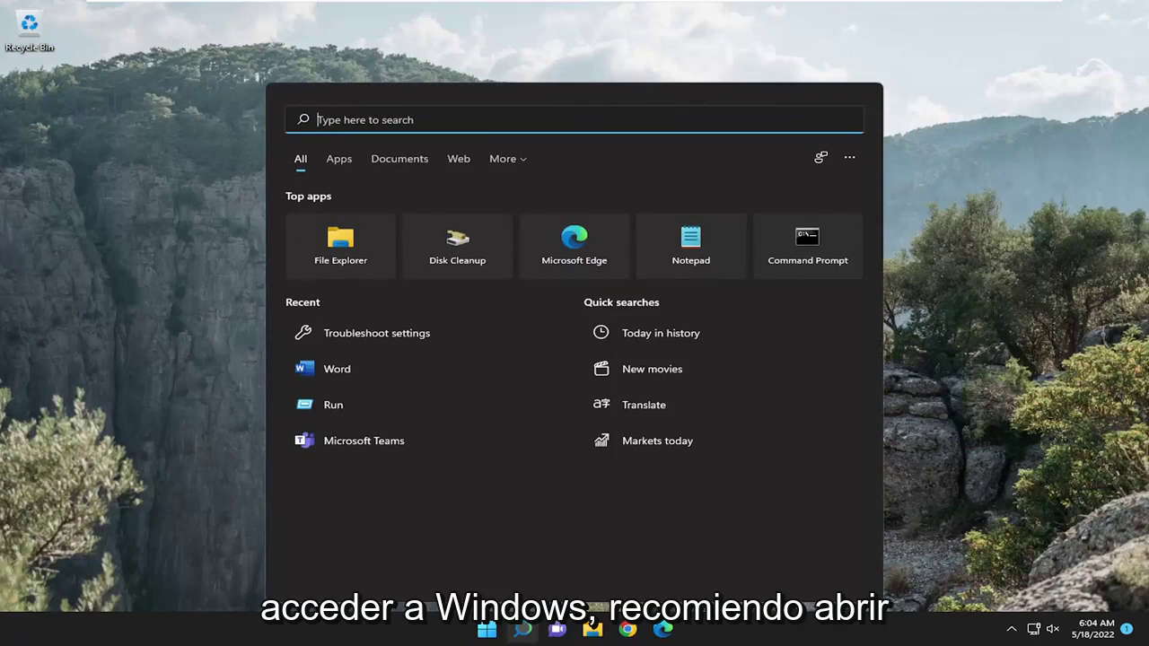
Open Microsoft Store, check the profile's sign-in options, and close the Store
text(store)
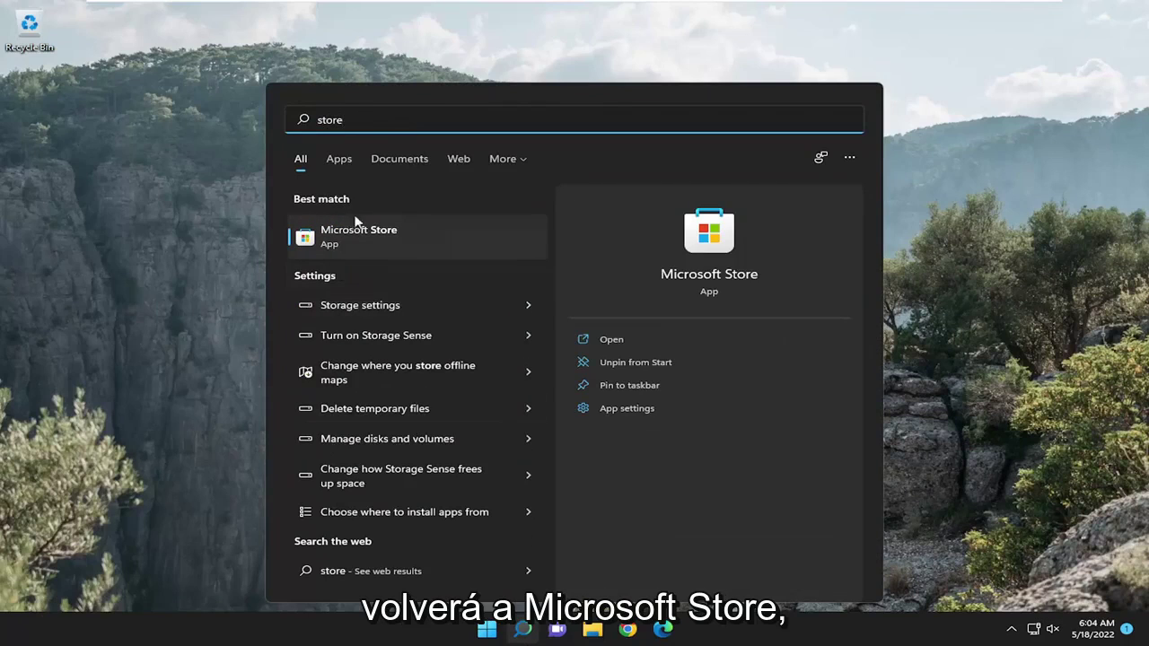
click(360, 232)
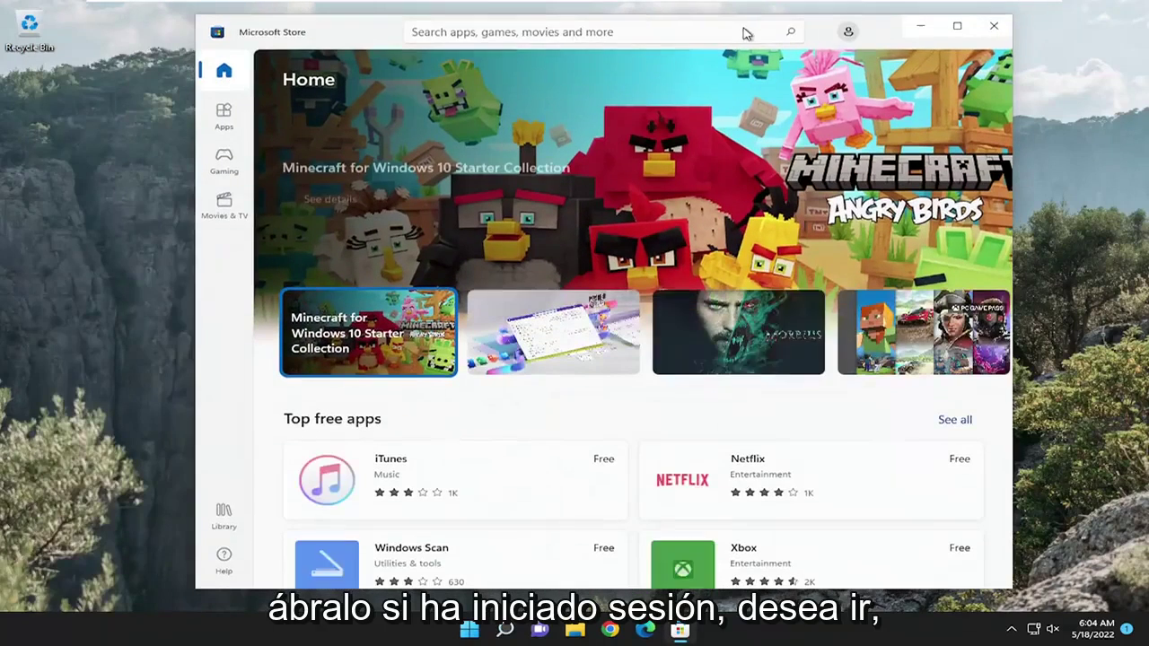
click(847, 34)
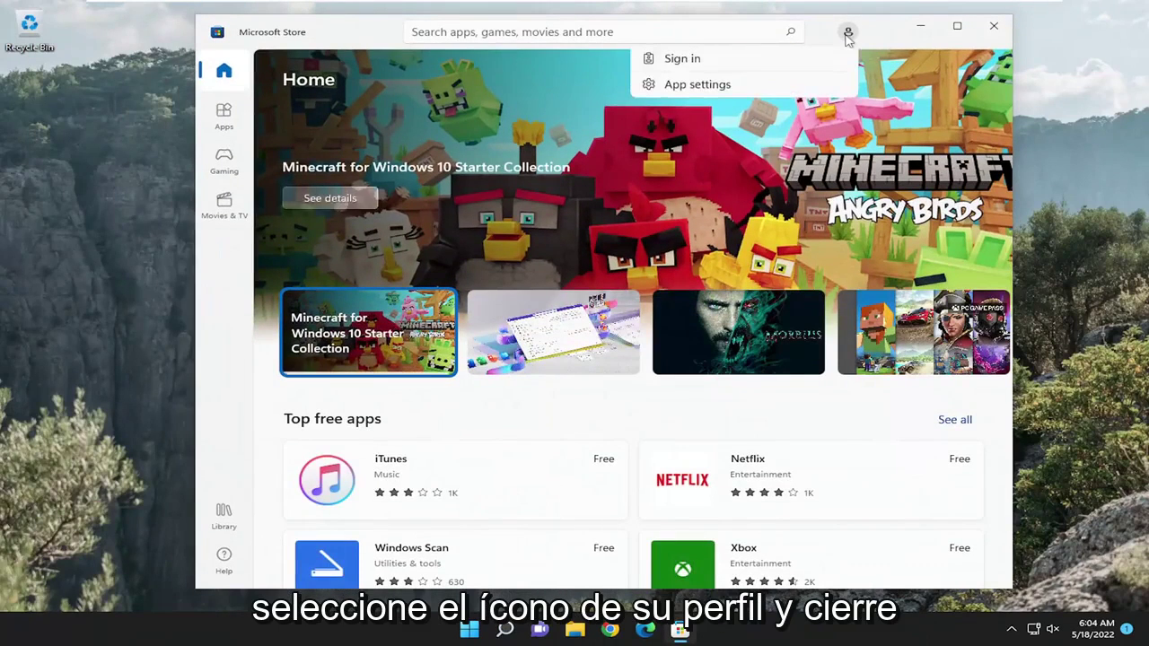
click(993, 32)
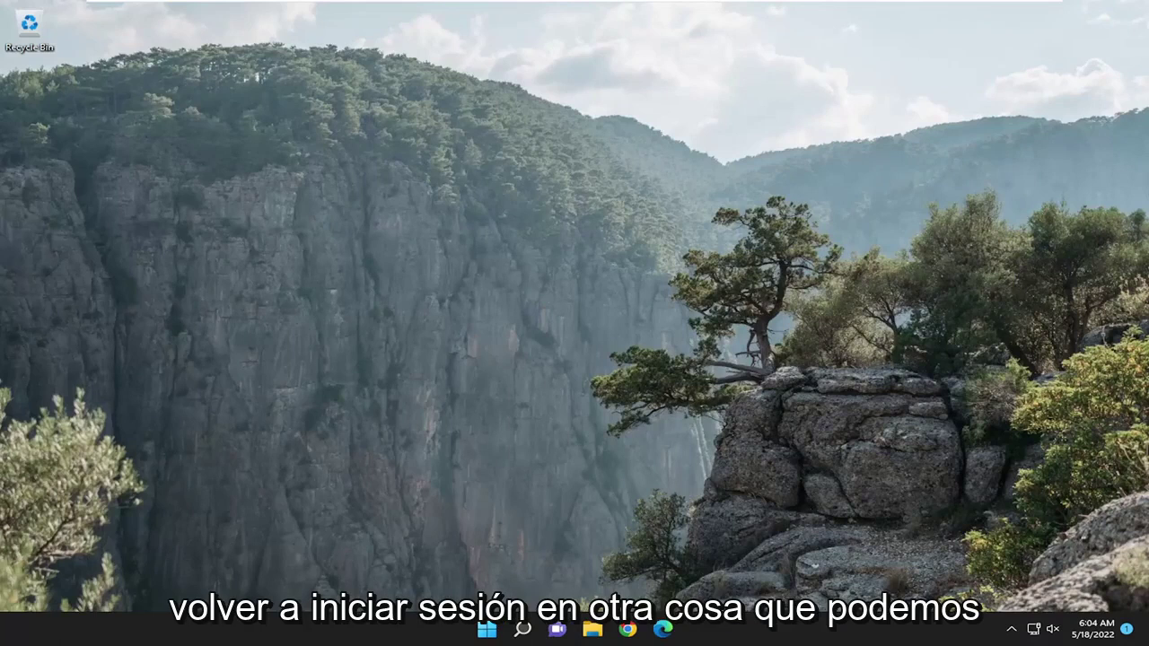
Run the wsreset command to clear the Microsoft Store cache, and close the Store window that opens
click(521, 631)
text(wsreset)
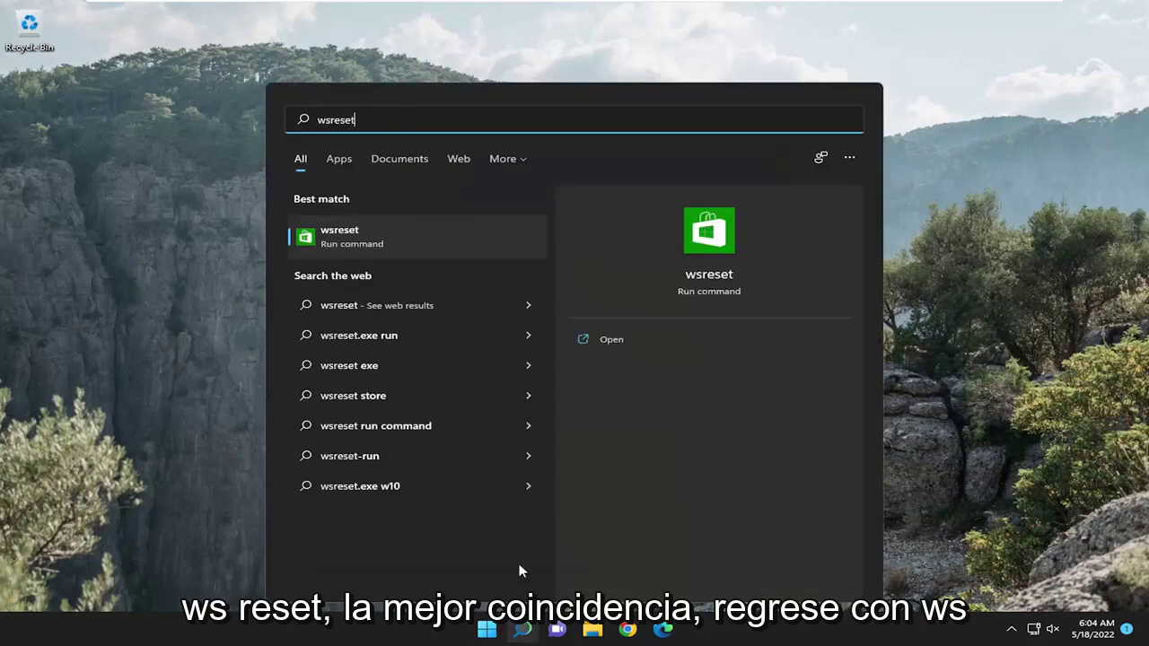
click(372, 246)
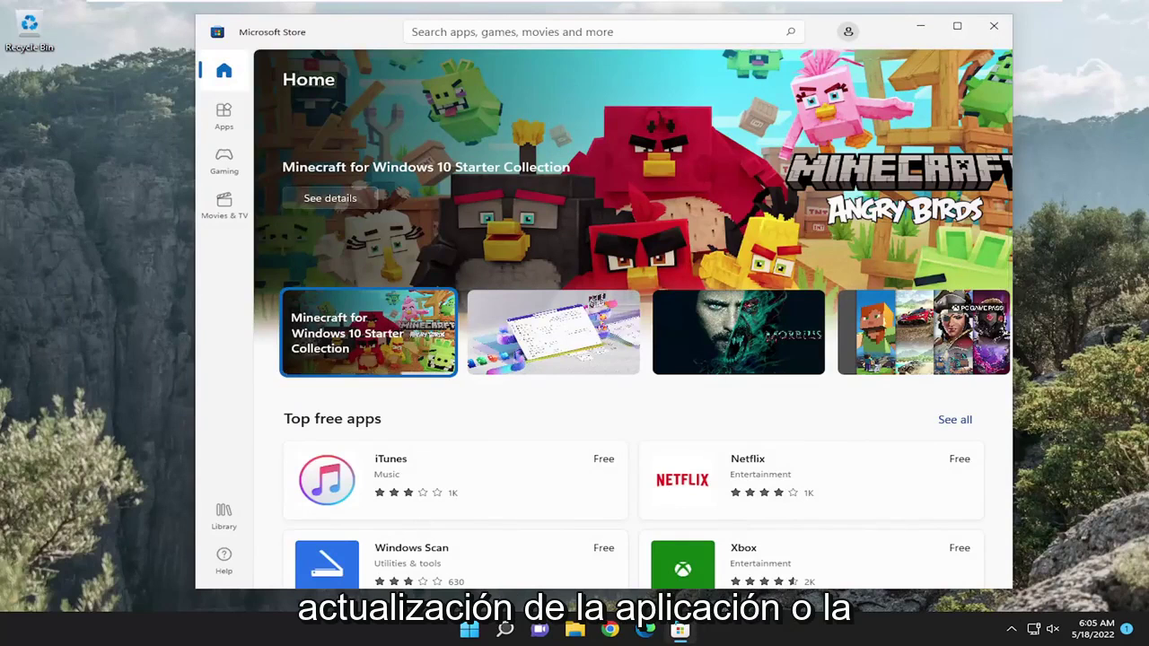
click(1008, 30)
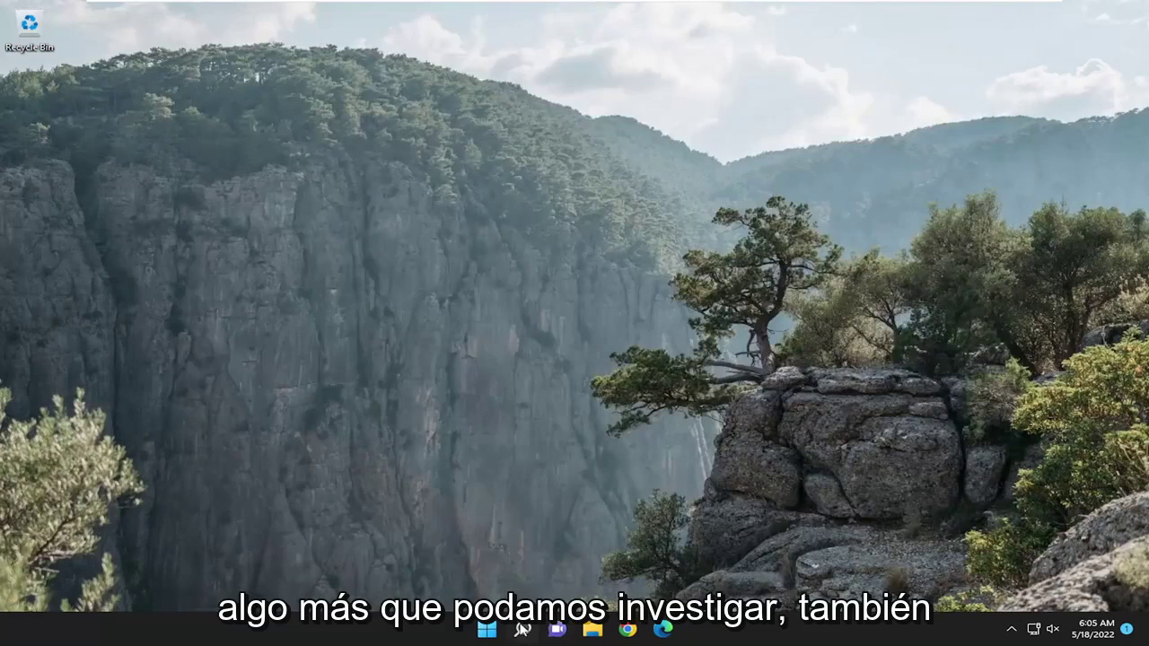
Find the system's Troubleshoot settings and open the list of other troubleshooters
click(522, 631)
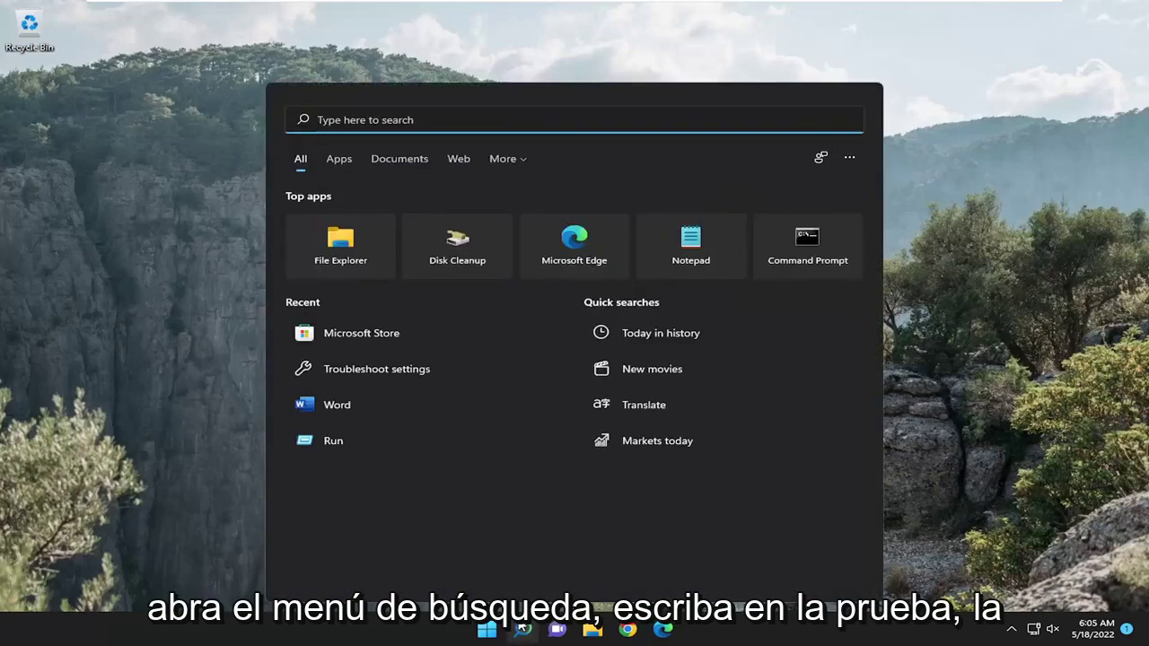
text(trouble)
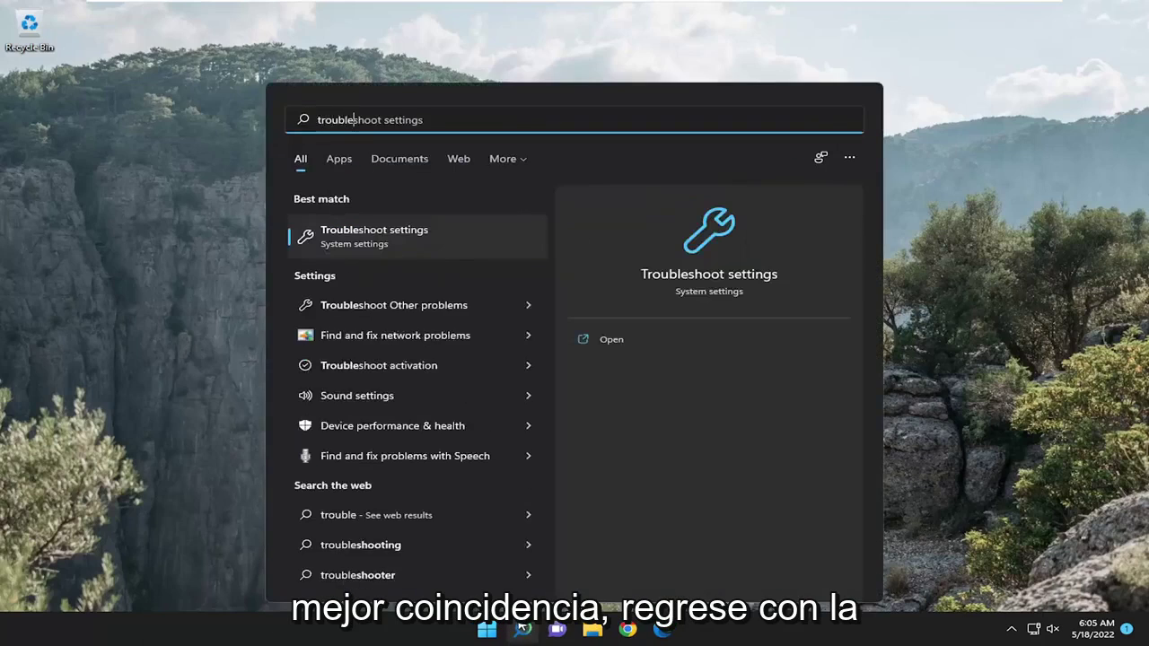
text(shoot)
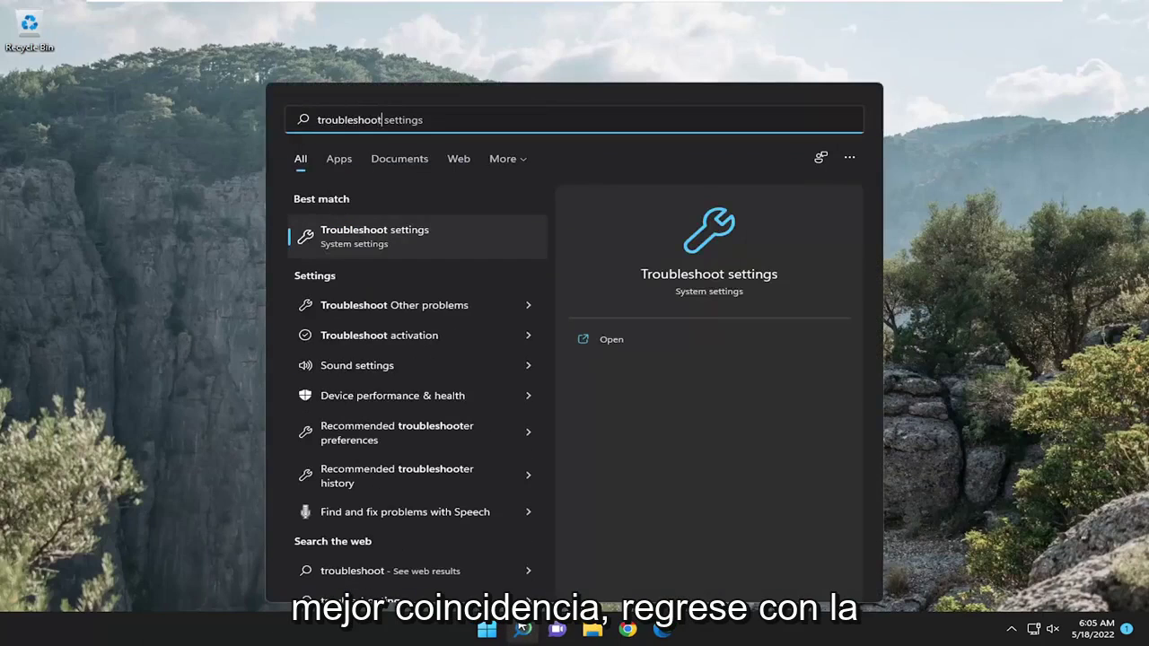
click(398, 250)
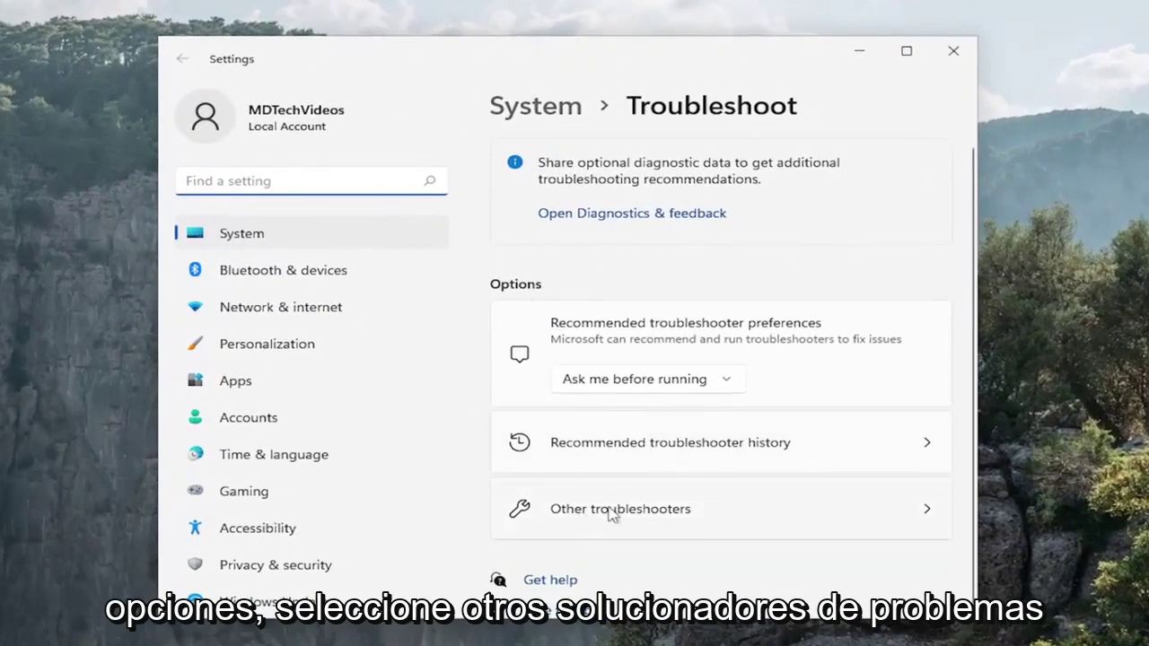
click(612, 510)
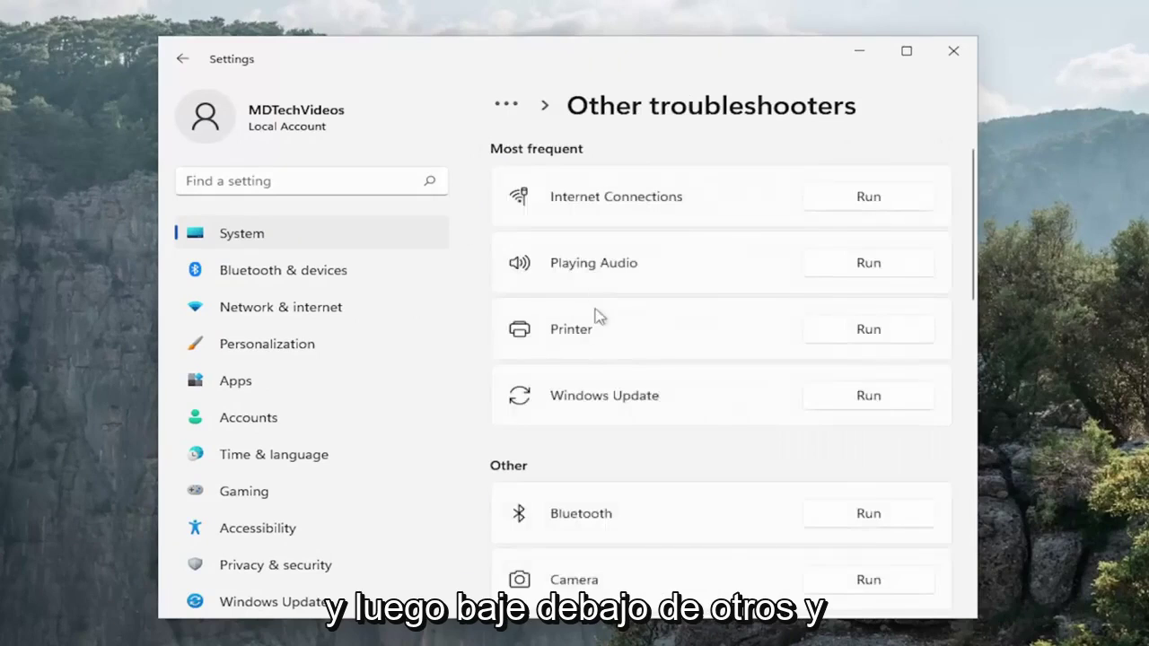
Run the Windows Store Apps troubleshooter, skip the Microsoft account sign-in suggestion, and close the troubleshooter
scroll(552, 308, down, 5)
scroll(582, 355, down, 5)
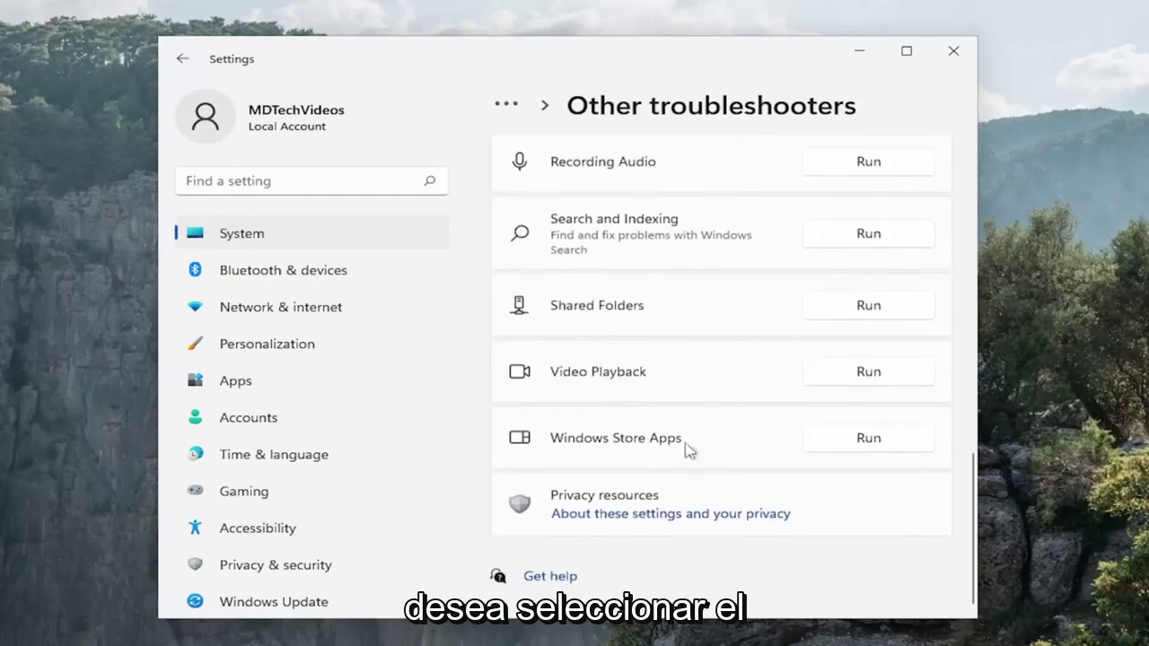
click(869, 440)
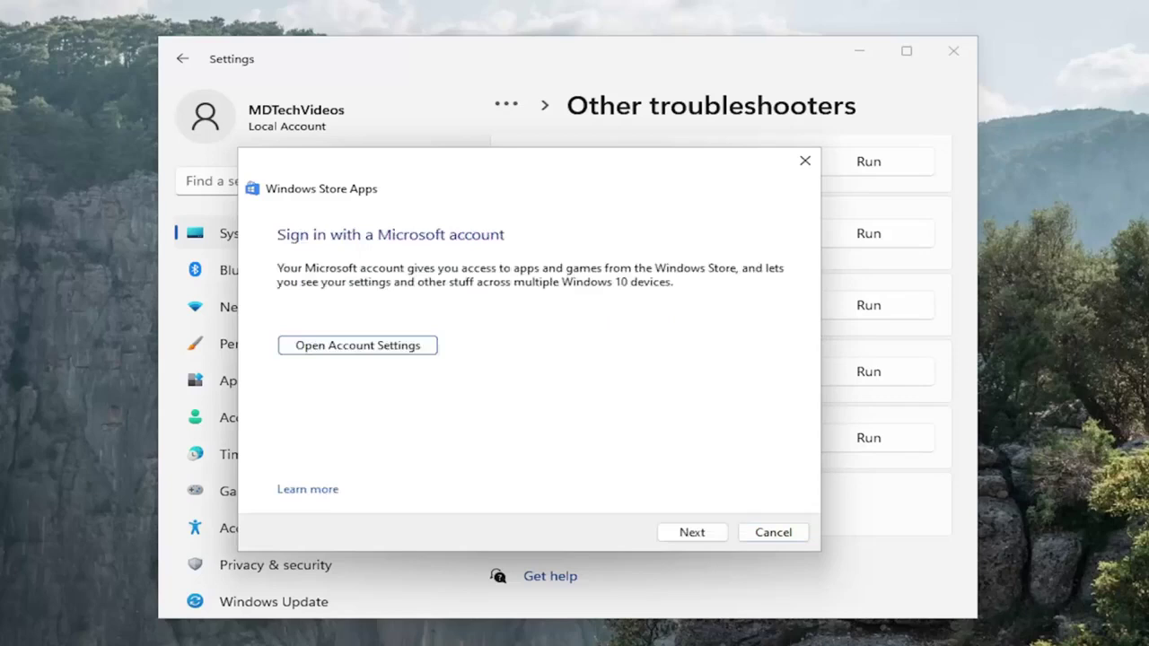
click(687, 536)
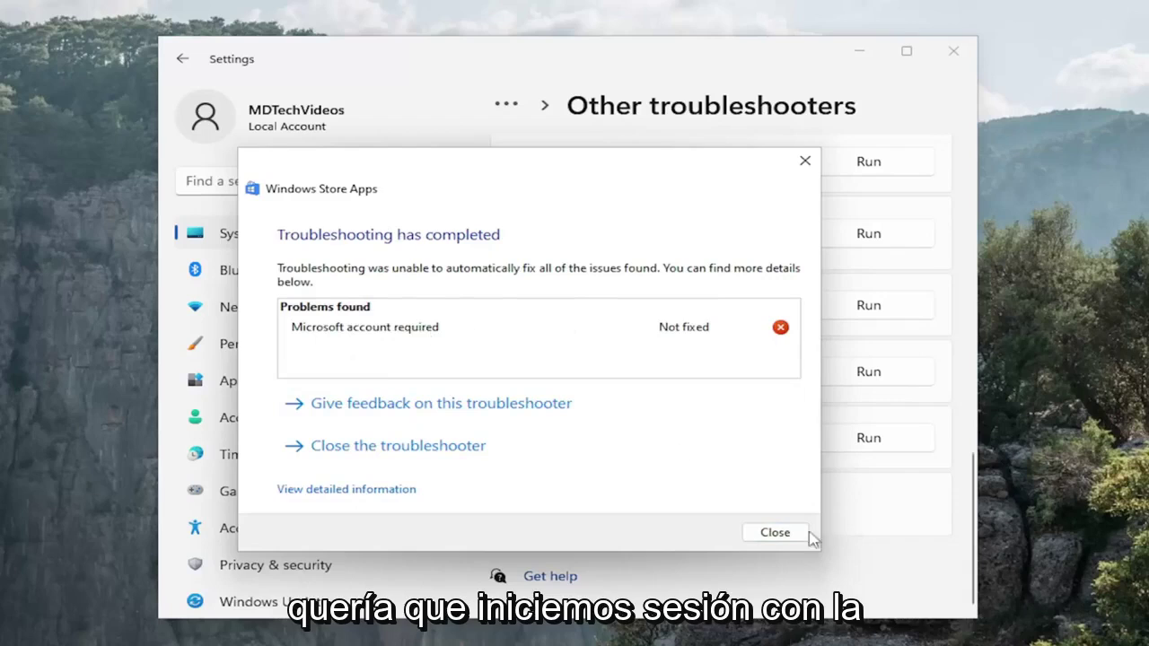
click(775, 533)
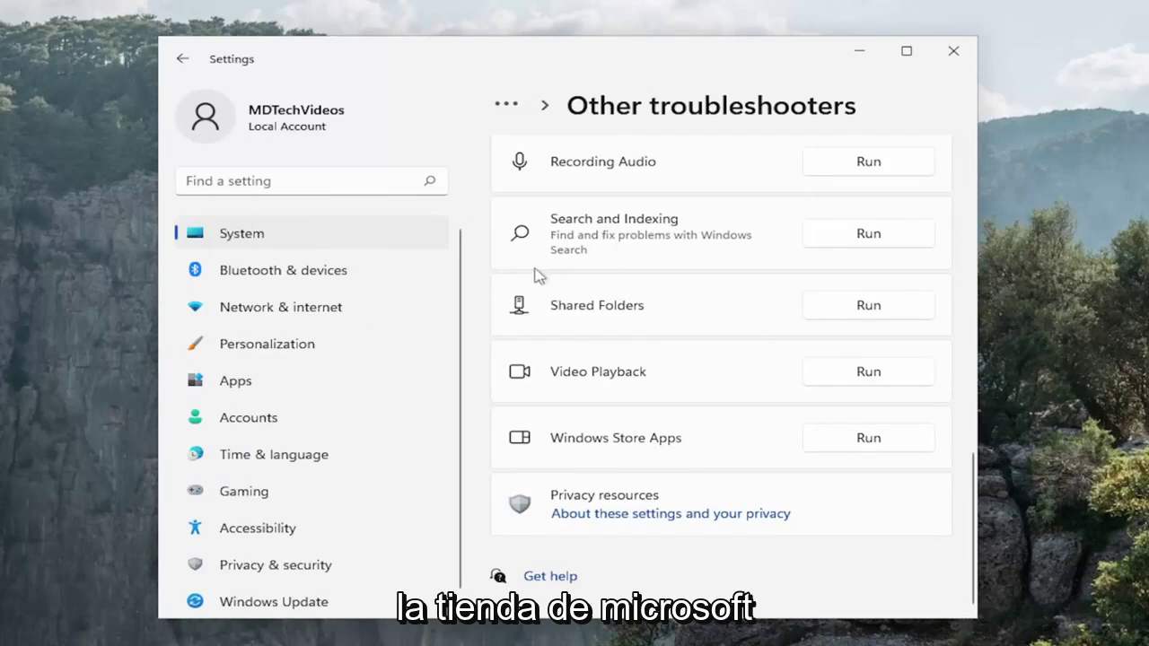
Find Microsoft Store among the installed apps by searching for "store" and open its advanced options
click(237, 381)
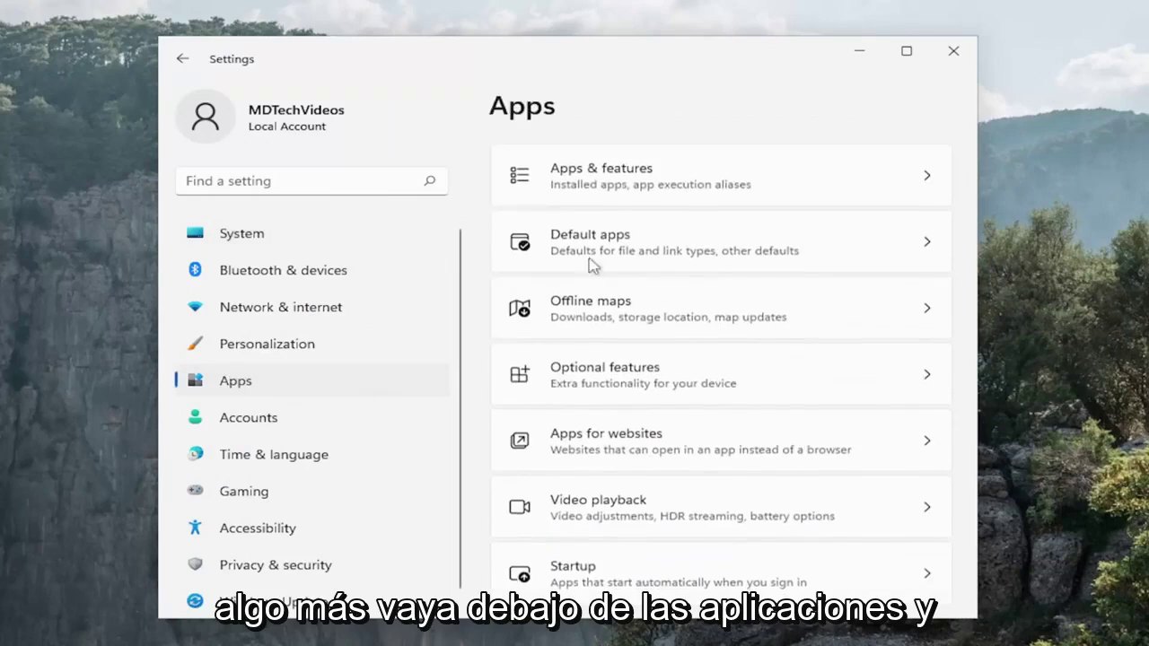
click(623, 186)
click(537, 409)
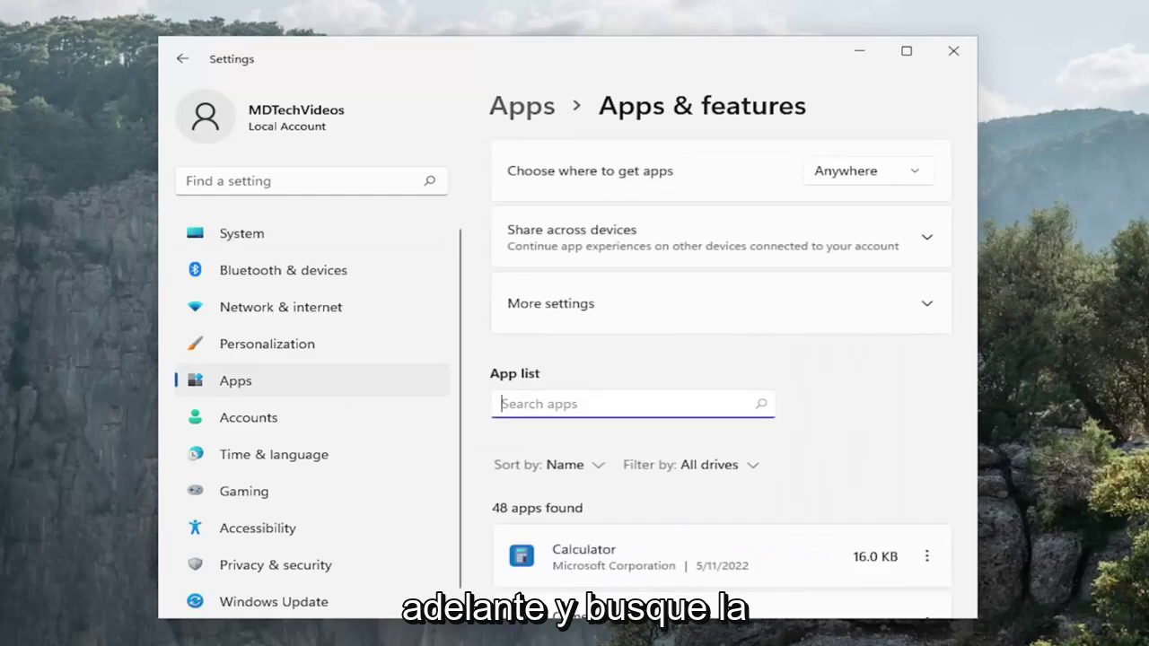
text(store)
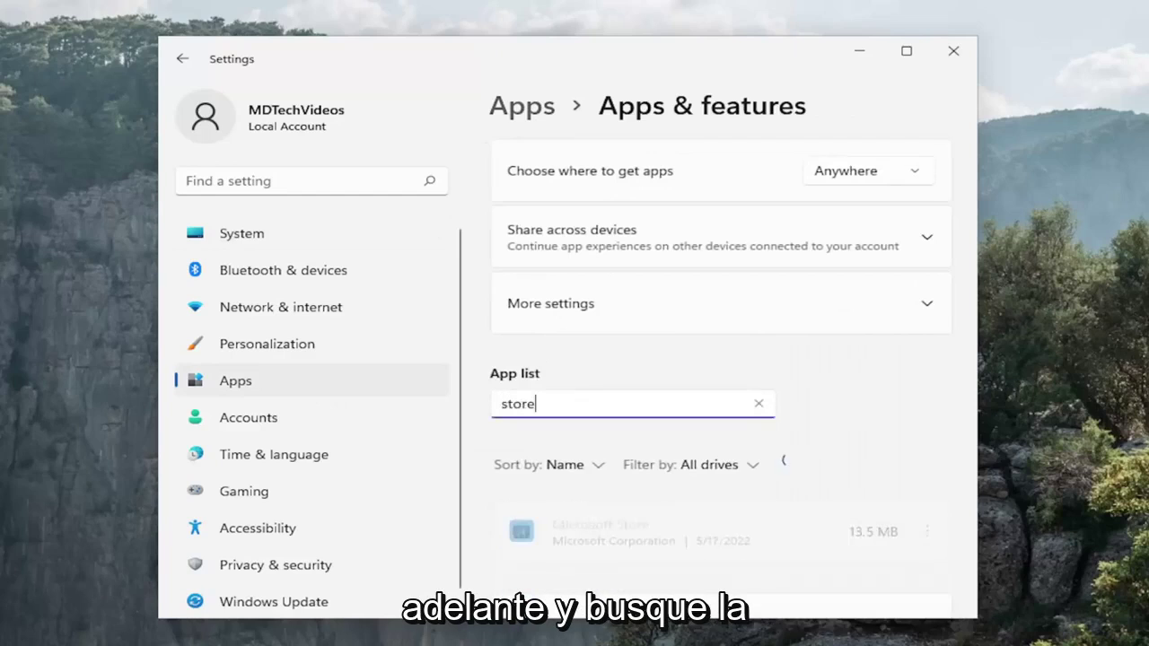
scroll(718, 360, down, 2)
scroll(625, 428, down, 1)
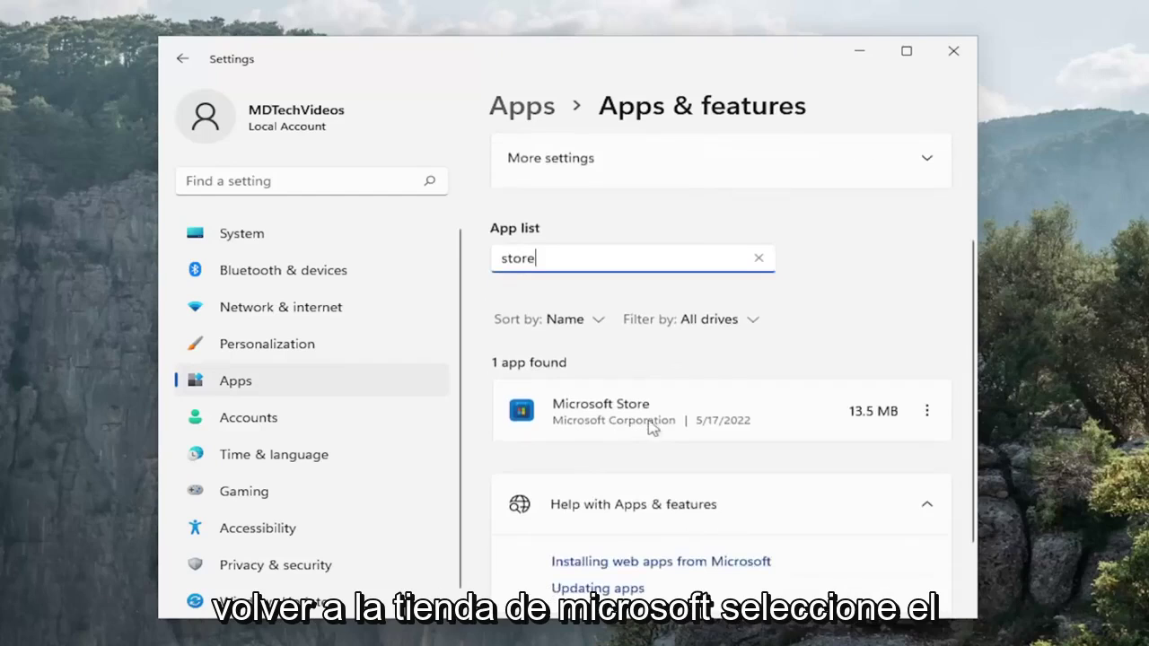
click(929, 413)
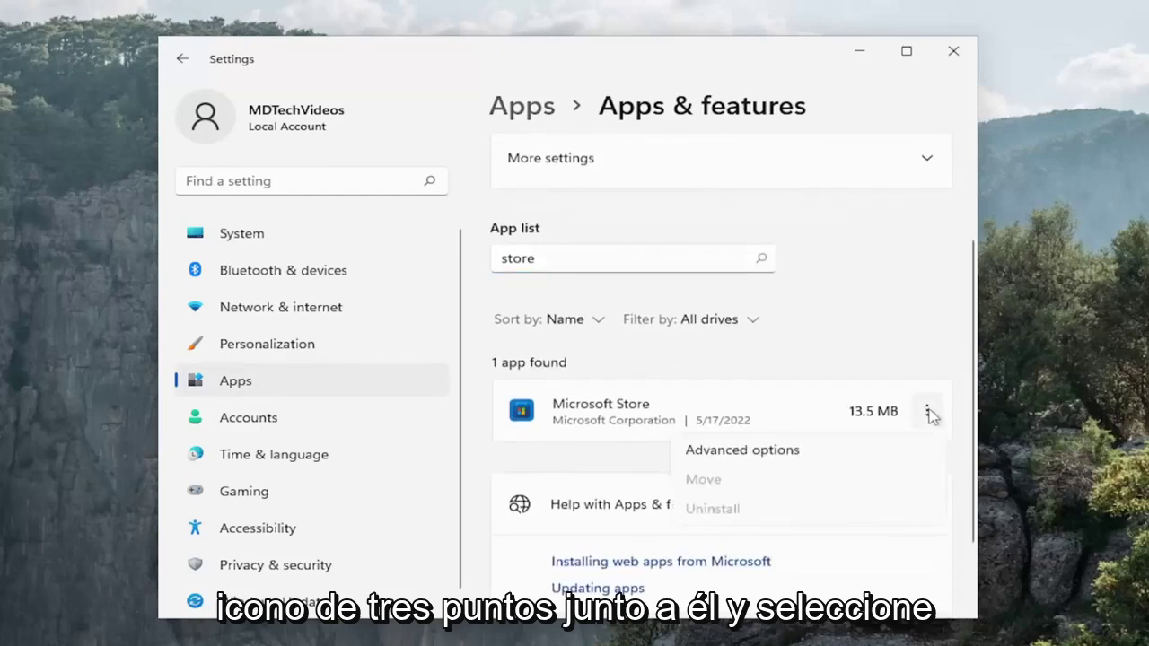
click(725, 451)
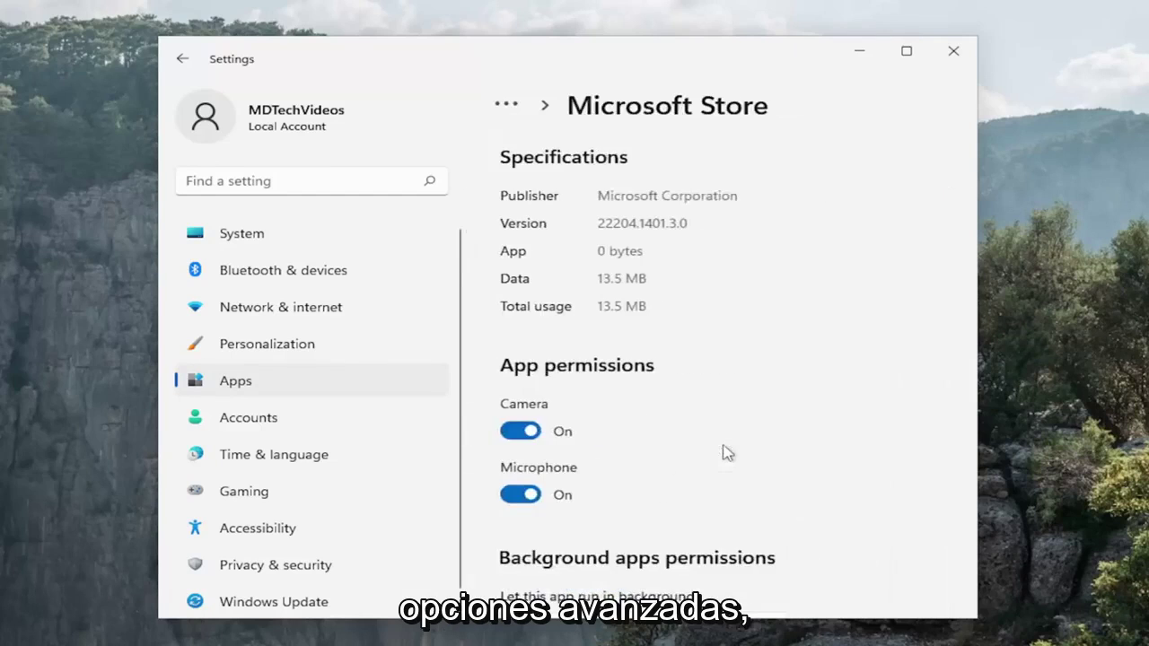
Repair the Microsoft Store app, then reset it and confirm deleting its data
scroll(687, 395, down, 5)
scroll(678, 388, down, 4)
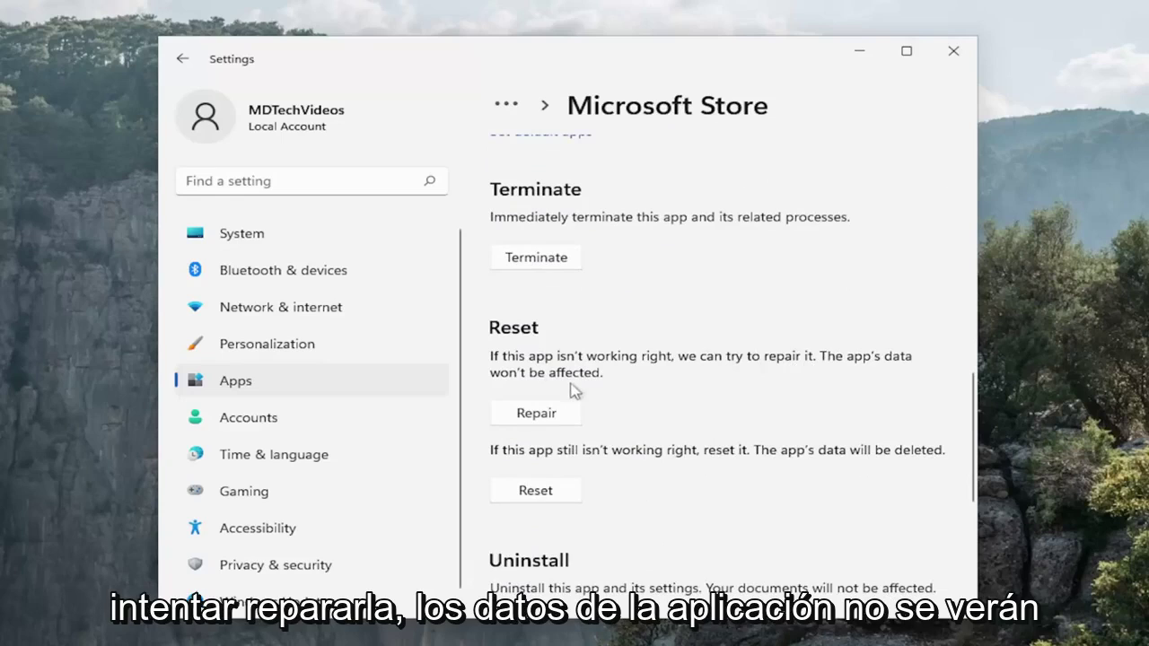
click(544, 414)
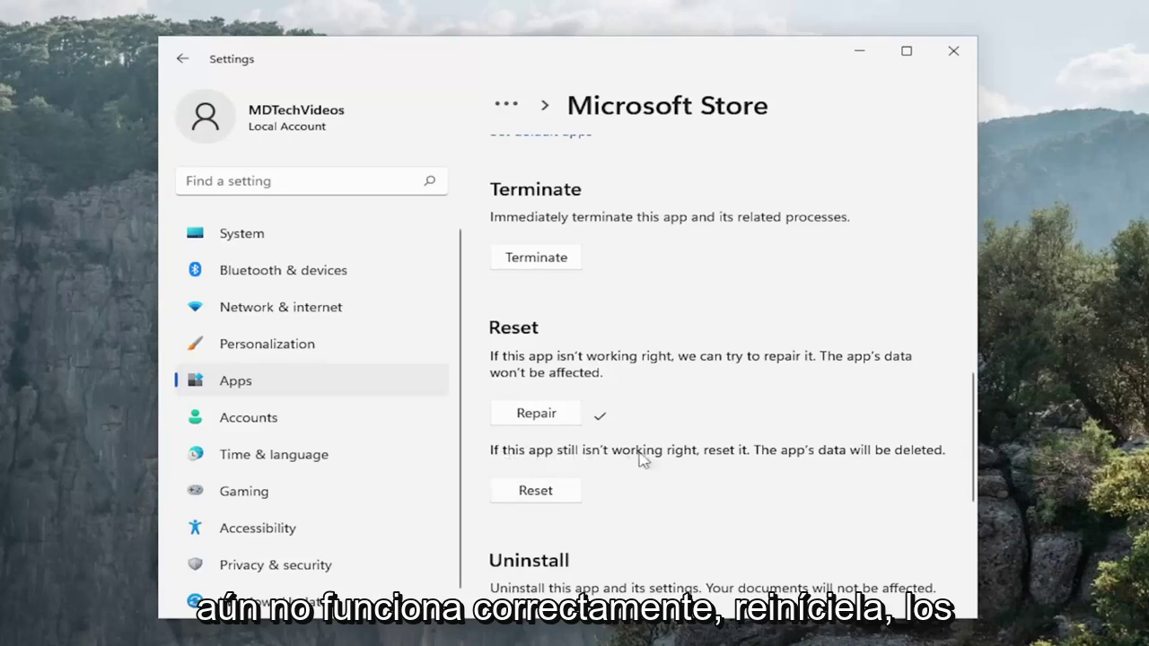
click(545, 491)
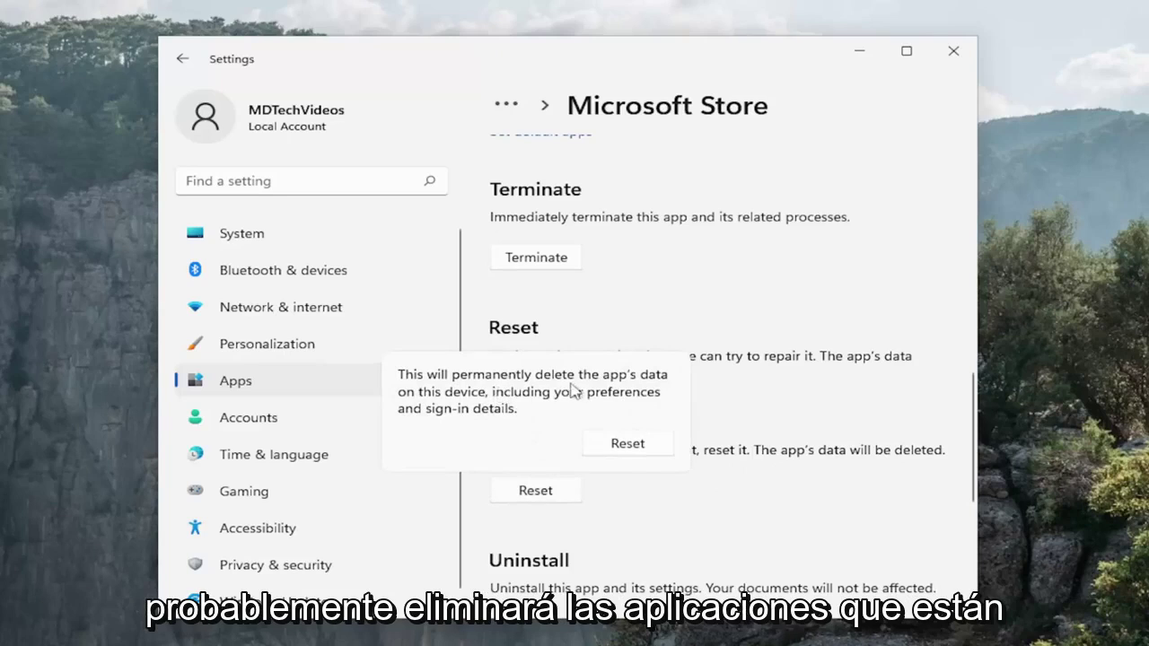
click(612, 444)
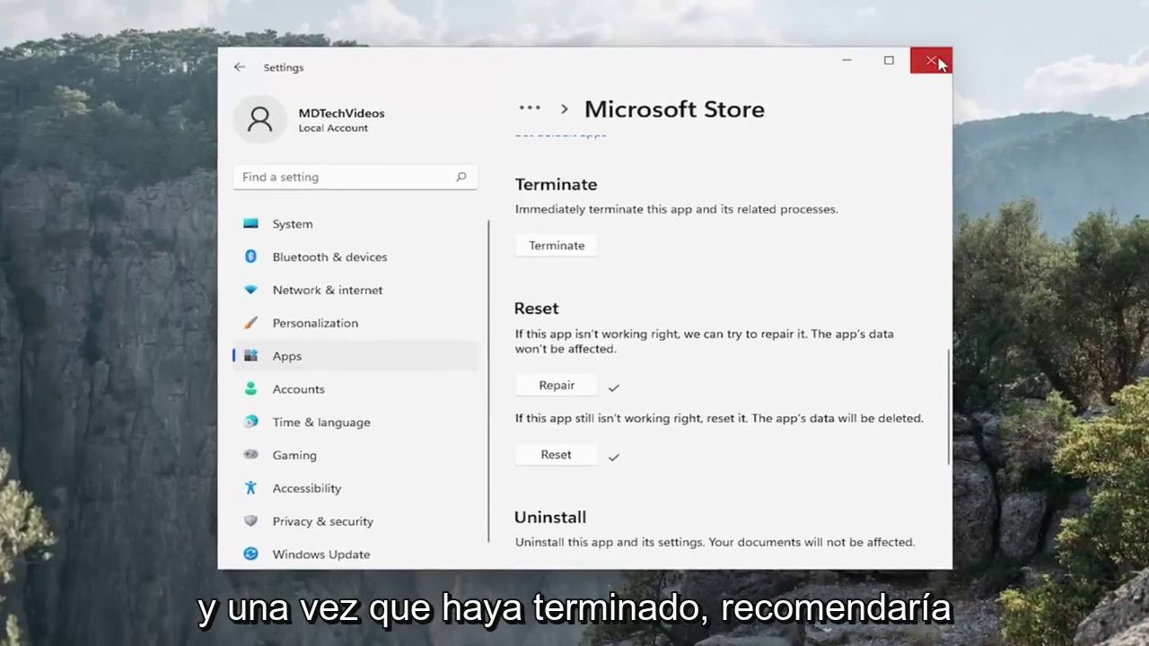
Close Settings and restart the computer
click(931, 61)
right_click(487, 629)
mouse_move(521, 576)
click(595, 598)
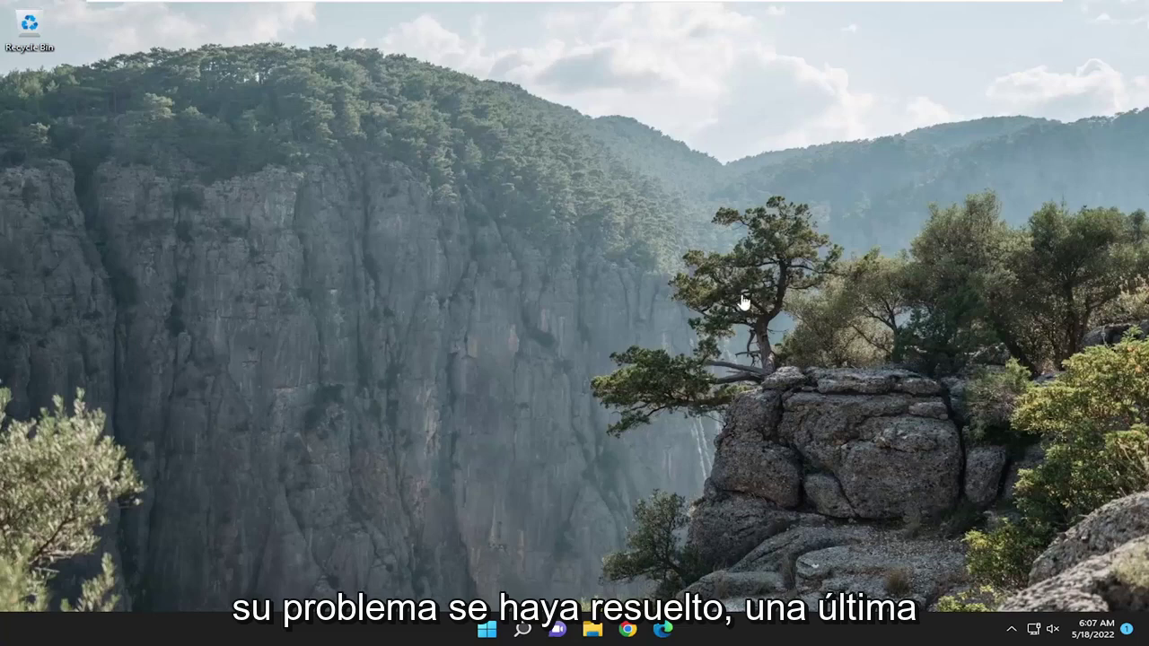
Search for cmd and open Command Prompt as administrator, allowing it to make changes to the device
click(523, 631)
text(cm)
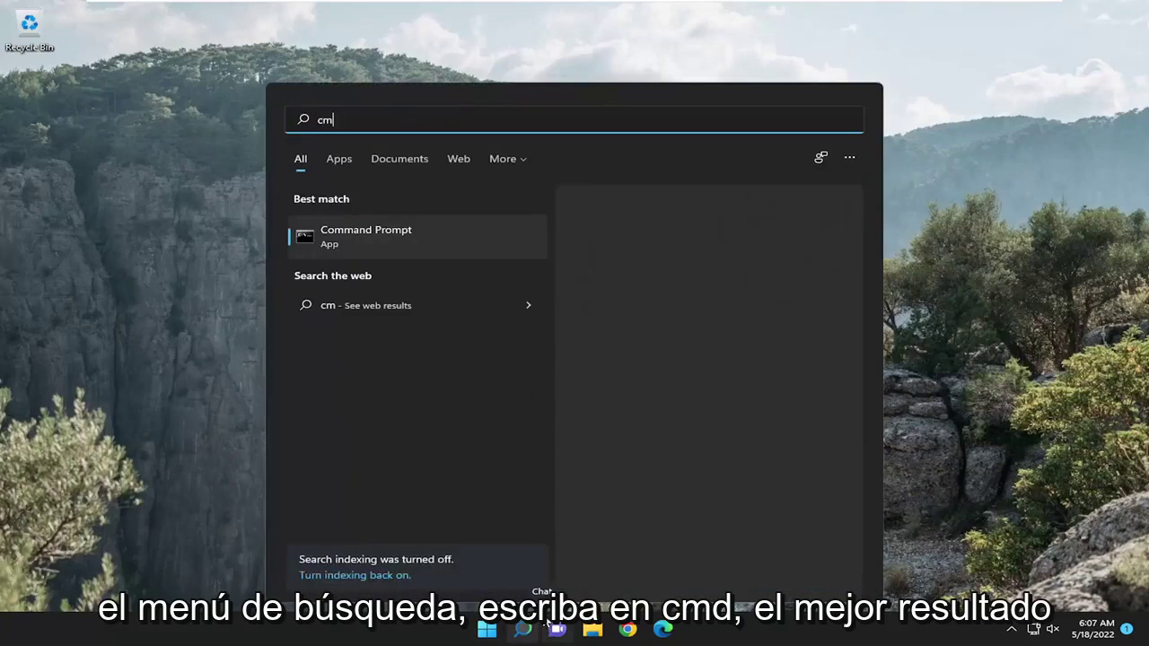
text(d)
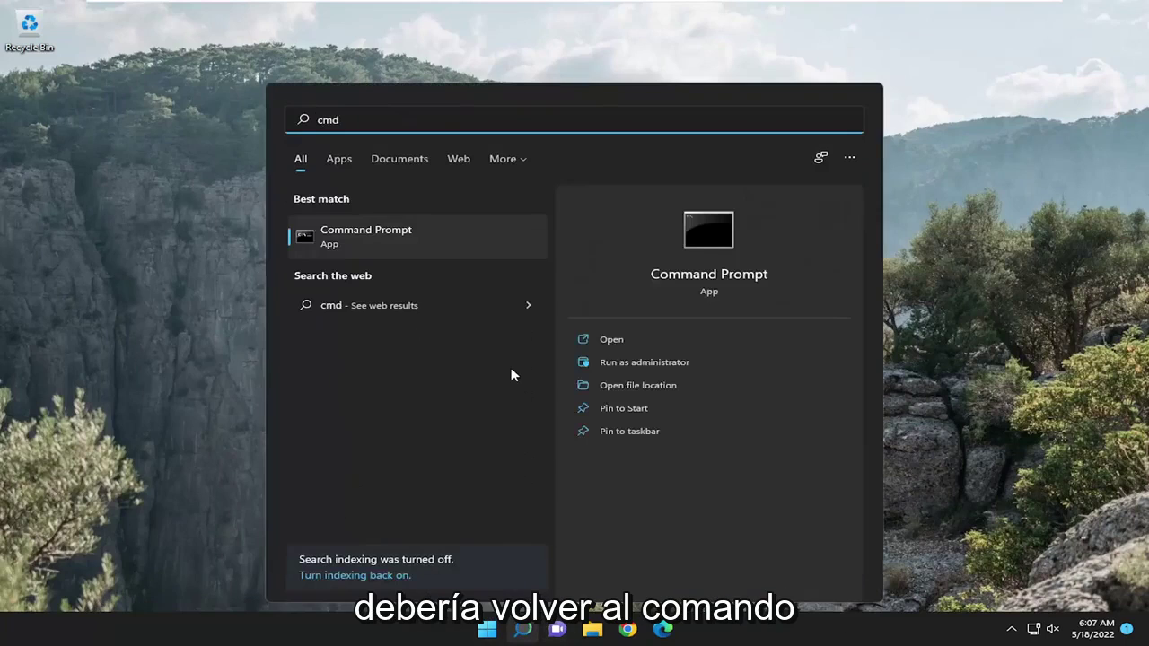
right_click(386, 236)
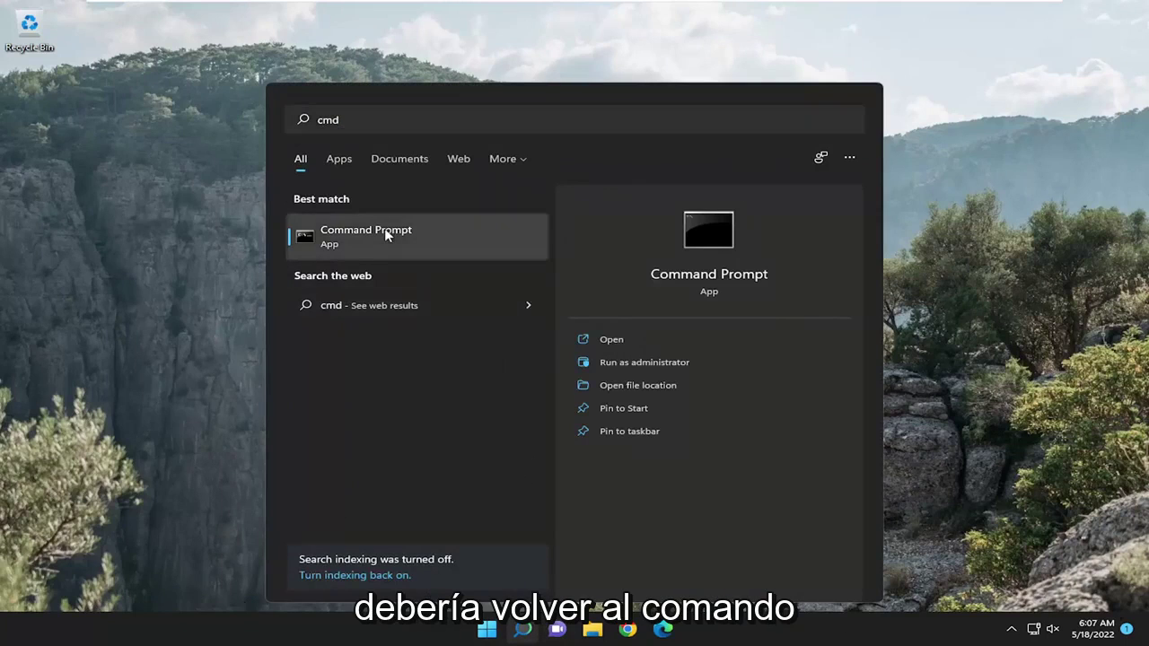
click(444, 248)
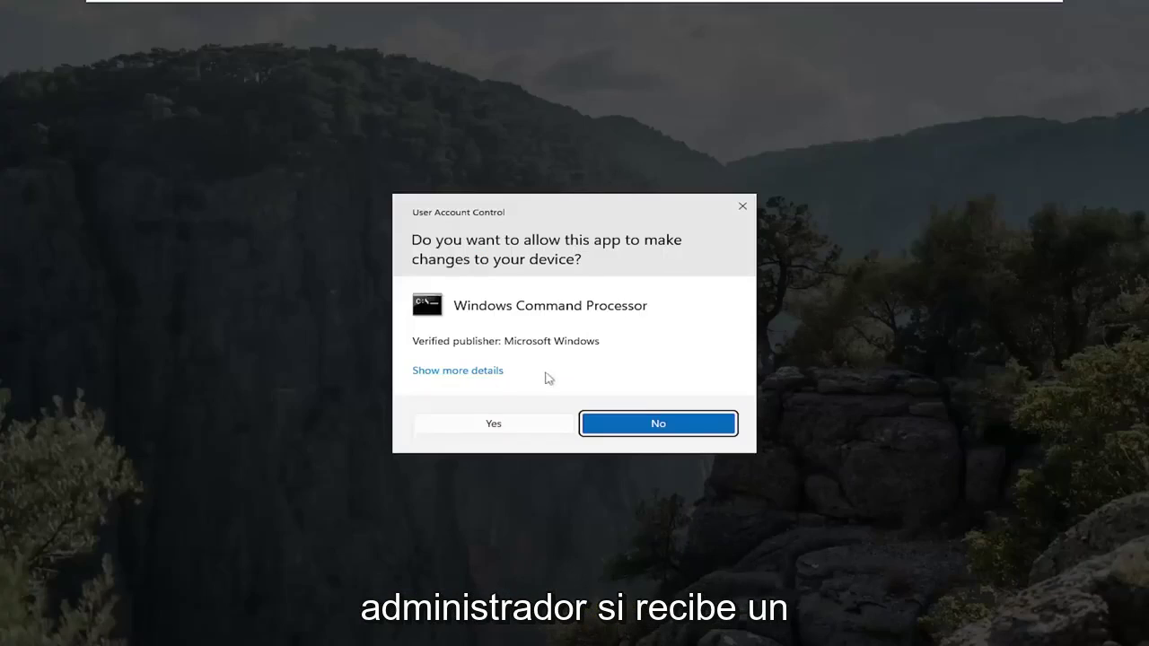
click(511, 424)
Scan the system files with sfc /scannow and close Command Prompt once the scan finishes
drag(432, 42, 616, 123)
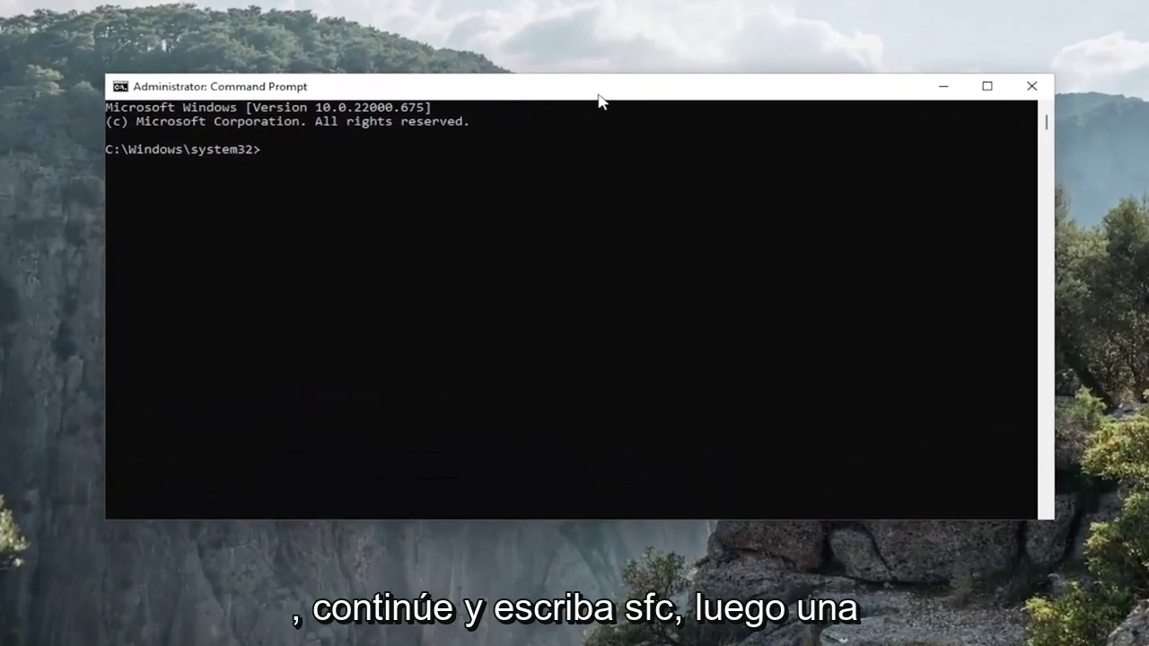
text(sfc /scannow)
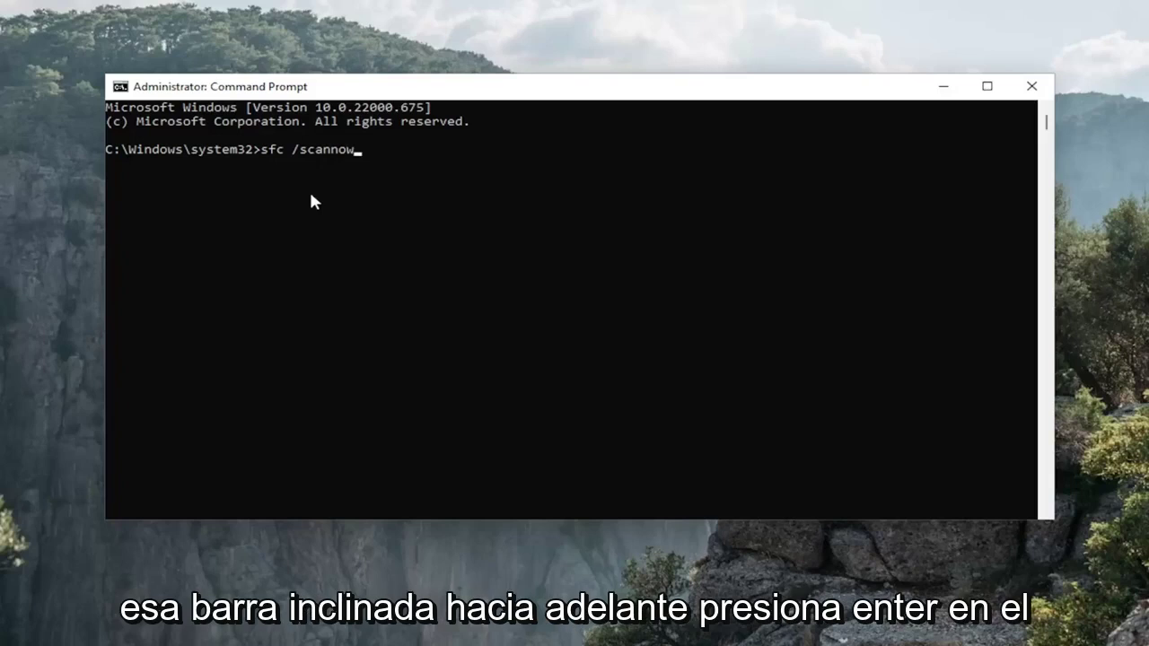
key(Return)
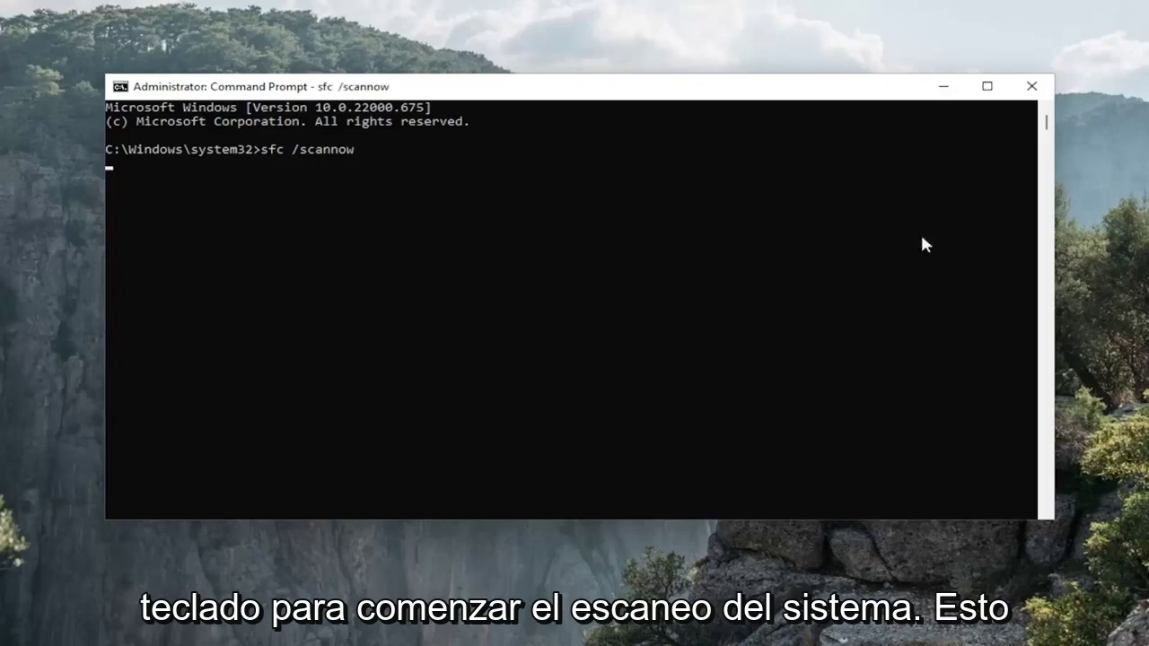
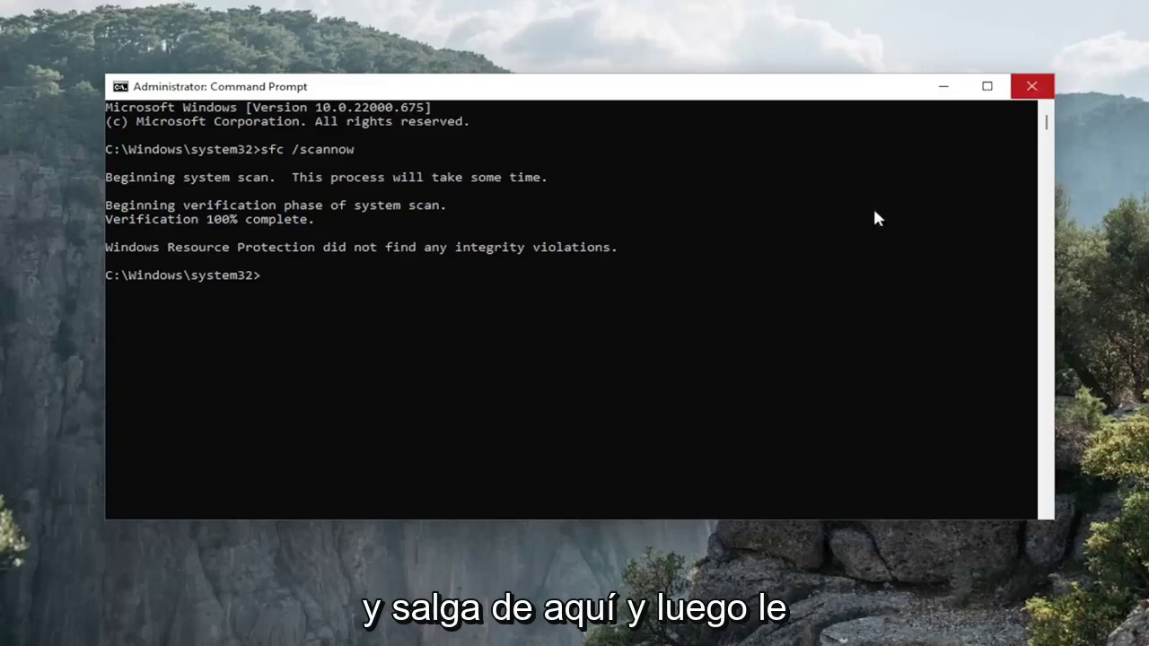
click(1014, 97)
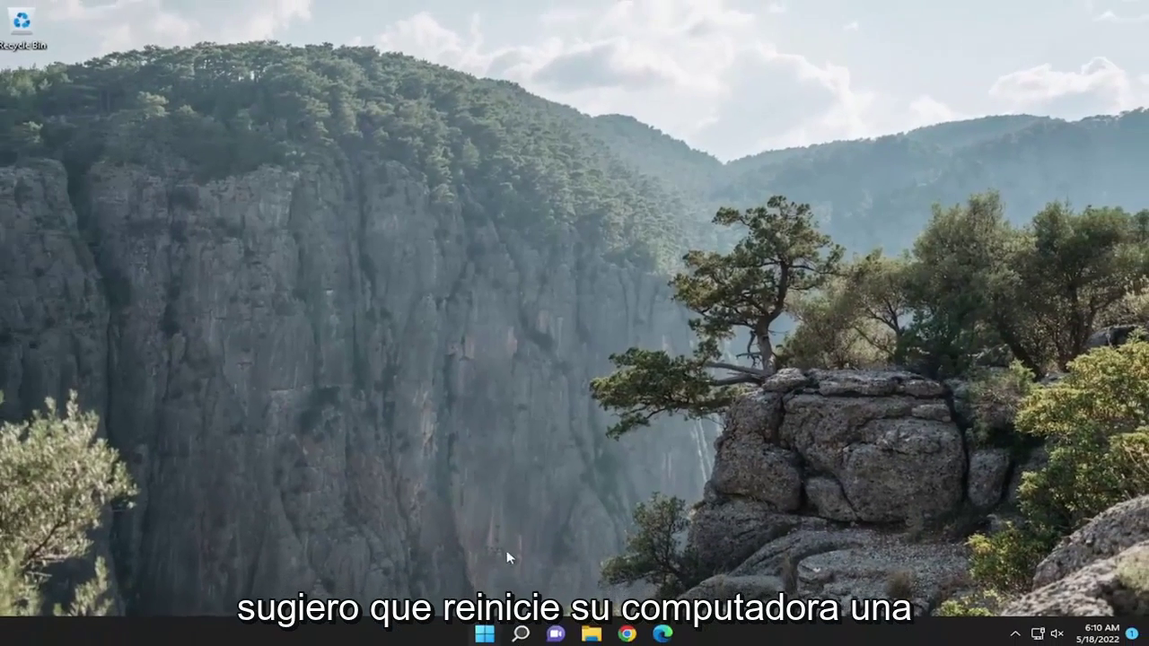
Restart the computer once more after the system file scan
key(super+x)
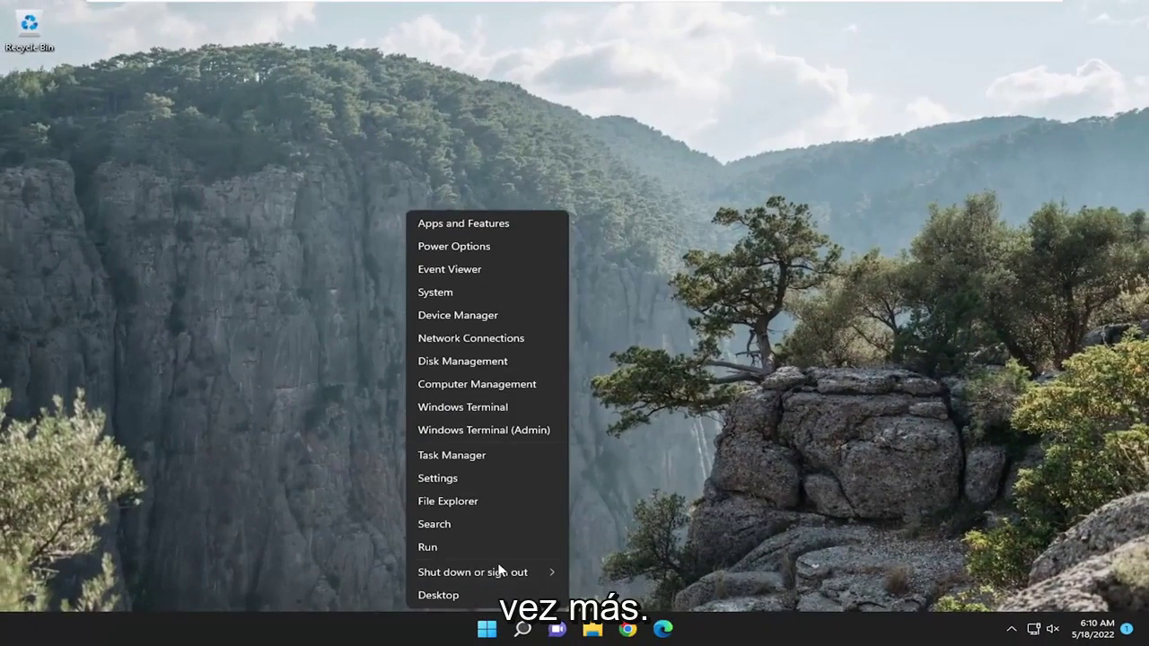
mouse_move(542, 574)
click(597, 595)
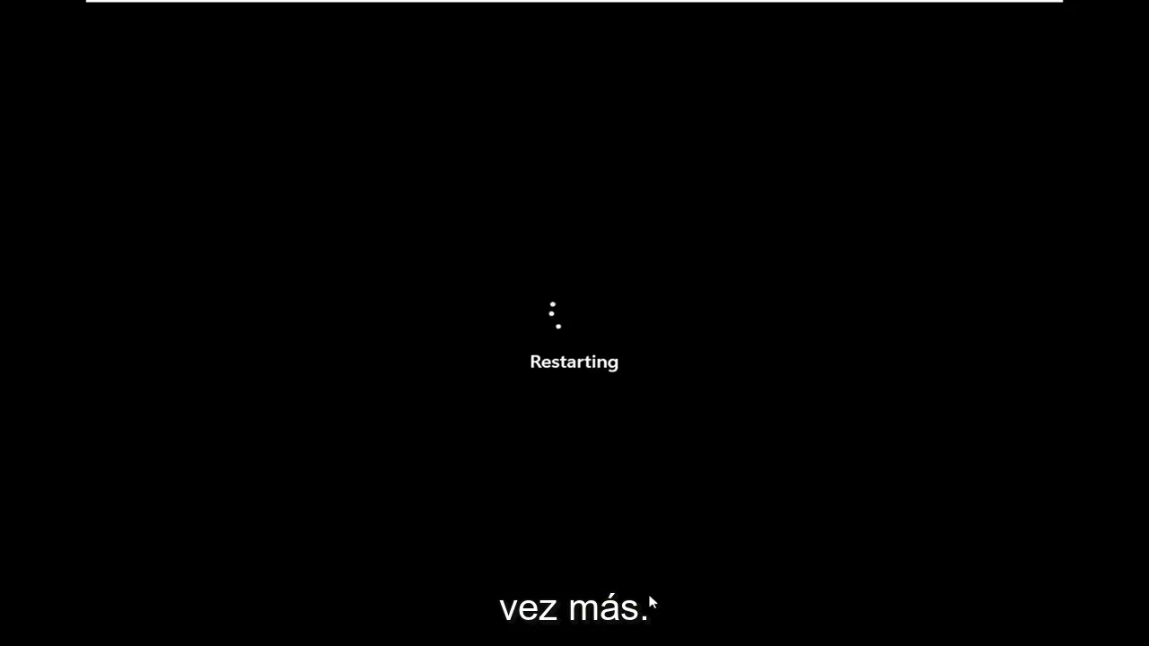